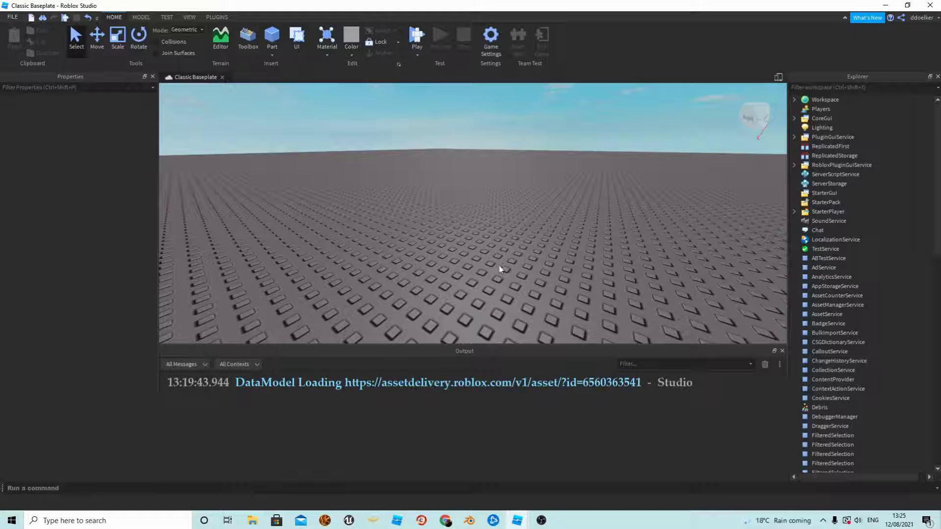
# Step: Insert a ScreenGui under StarterGui containing a Frame with a child TextButton
pyautogui.click(831, 195)
pyautogui.click(843, 193)
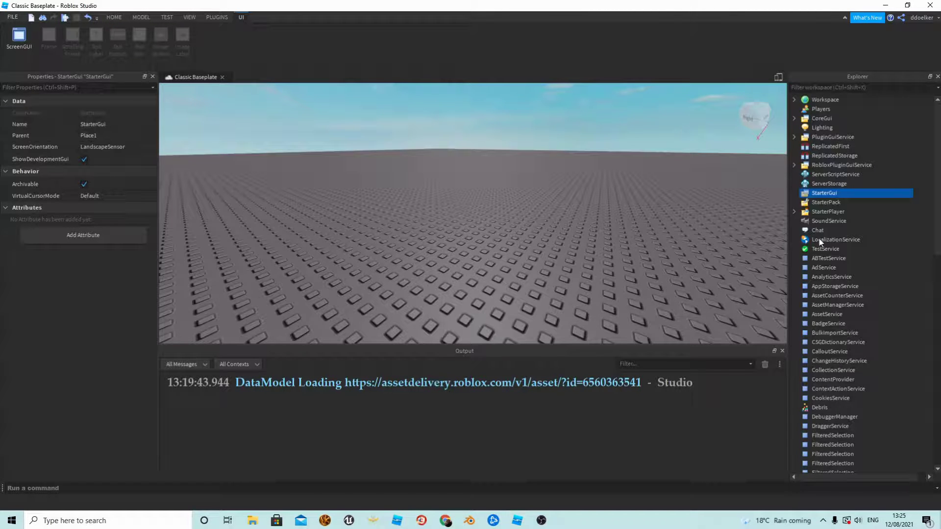
pyautogui.click(834, 202)
pyautogui.click(853, 202)
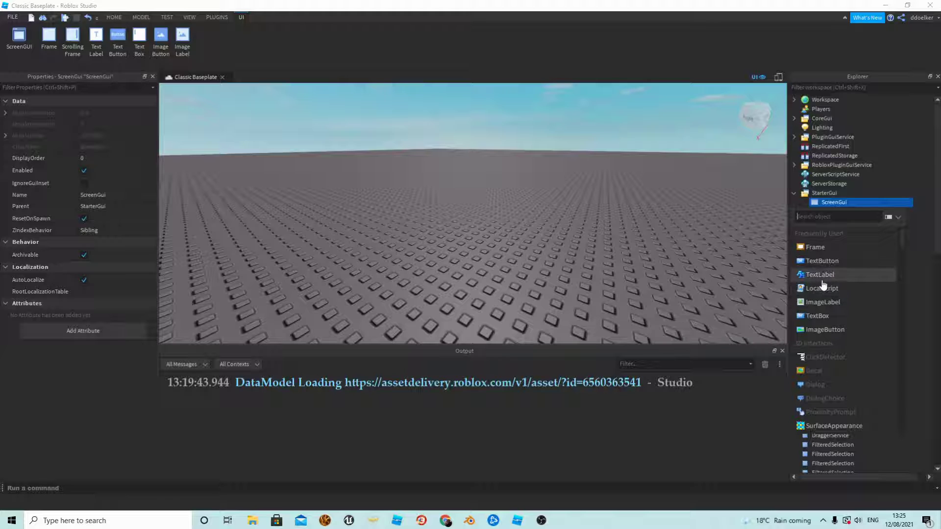
pyautogui.click(815, 247)
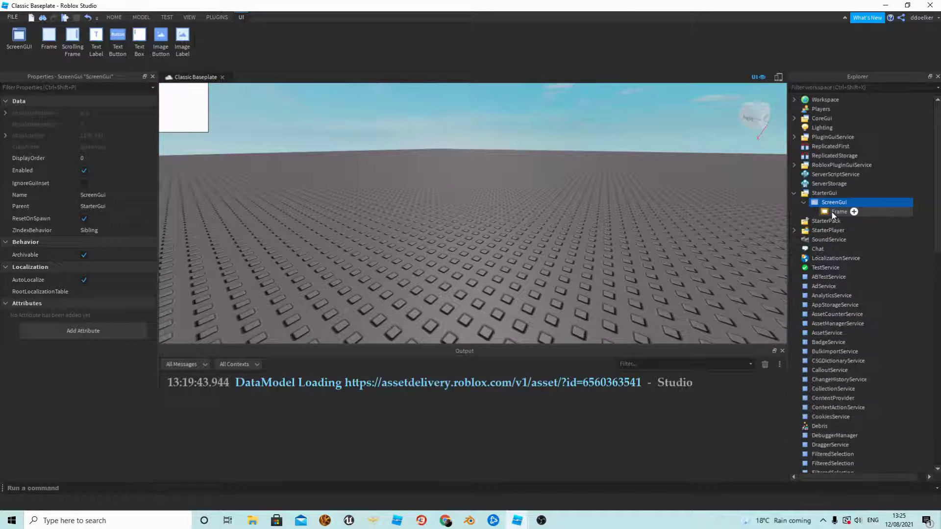
pyautogui.click(845, 212)
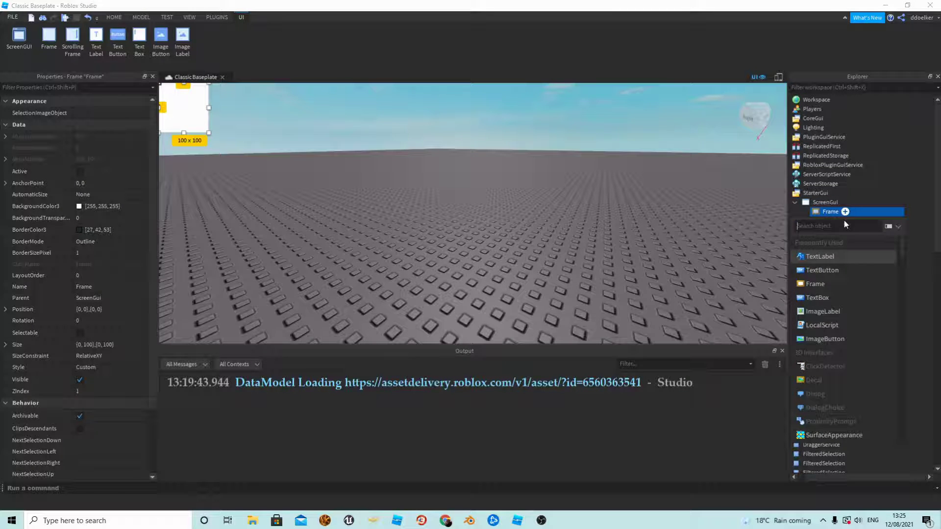
pyautogui.click(824, 271)
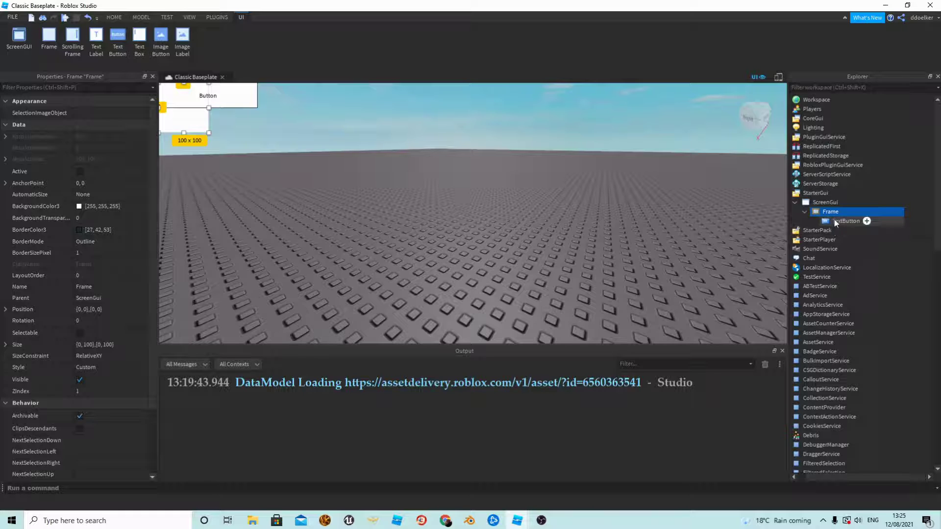
# Step: Make the TextButton red (255,0,0) and drag the Frame to the screen centre
pyautogui.click(834, 220)
pyautogui.click(133, 219)
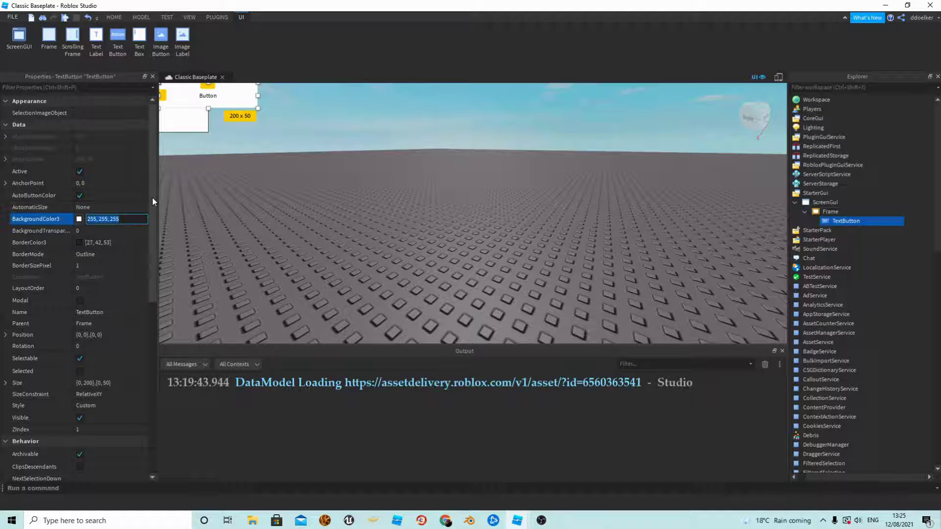
pyautogui.write('255,0,0')
pyautogui.press('Return')
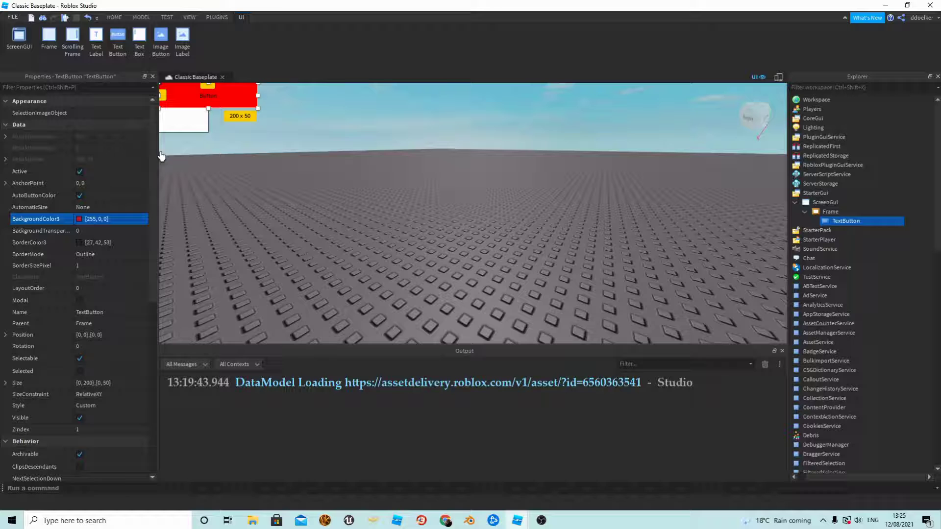
pyautogui.moveTo(226, 97); pyautogui.dragTo(439, 172)
pyautogui.click(480, 177)
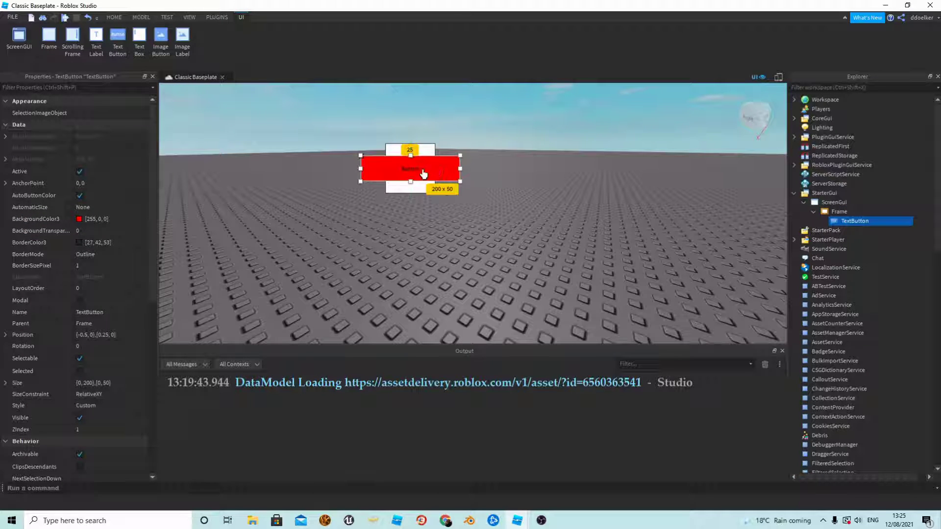
pyautogui.click(833, 210)
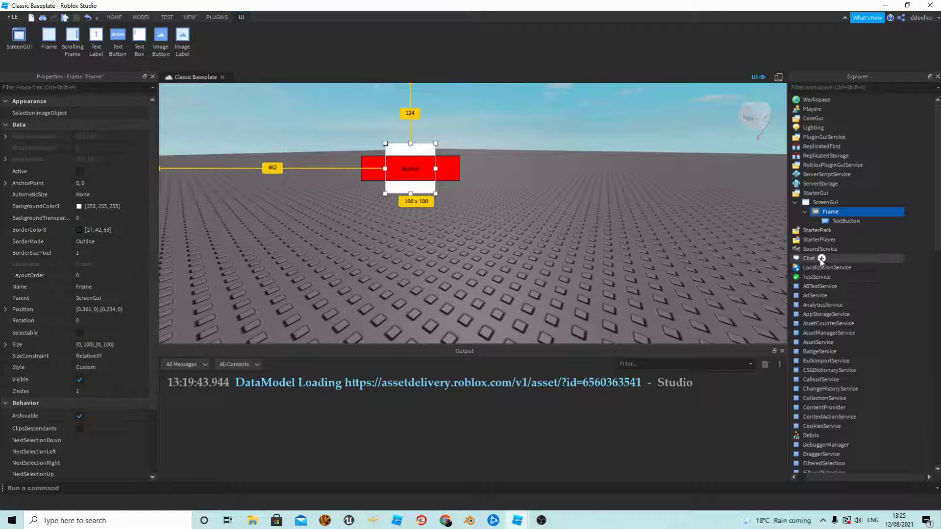
# Step: Delete the old Frame, insert a new Frame in the ScreenGui and duplicate it
pyautogui.press('Delete')
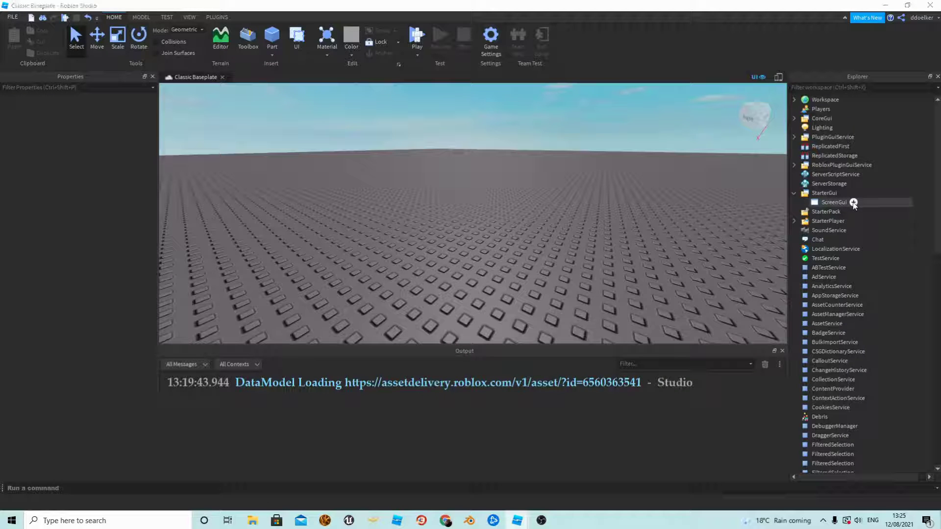
pyautogui.click(853, 203)
pyautogui.click(819, 243)
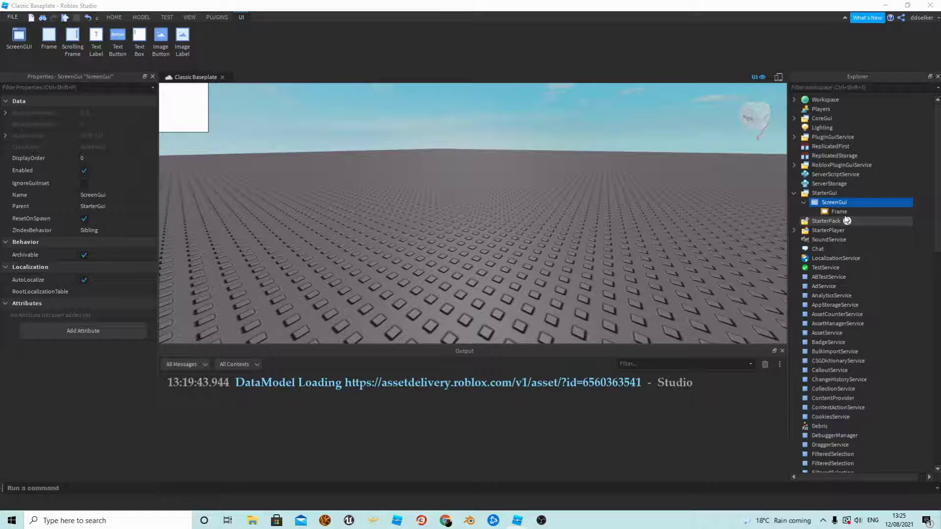
pyautogui.click(834, 210)
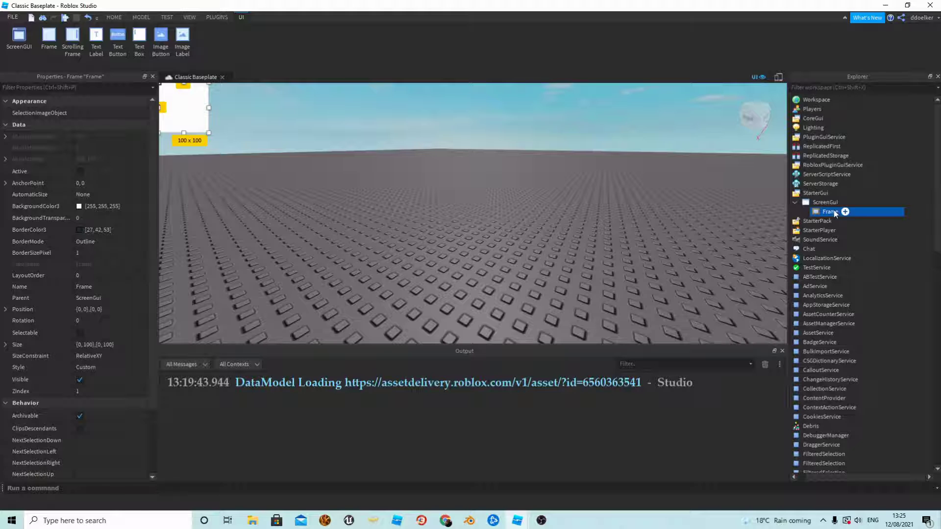
pyautogui.hotkey('ctrl', 'd')
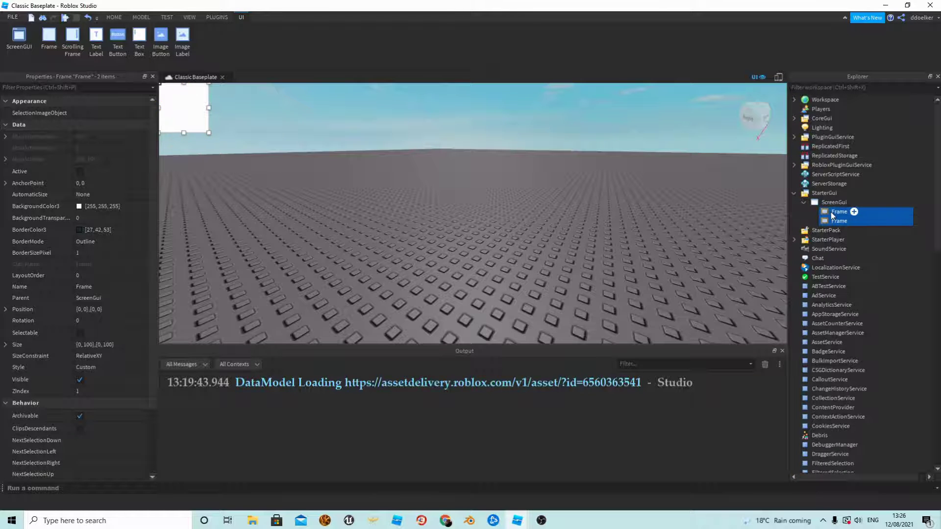
# Step: Give both Frames AnchorPoint 0.5, 0.5 and Position {0.5,0},{0.5,0}
pyautogui.keyDown('ctrl'); pyautogui.click(831, 212); pyautogui.keyUp('ctrl')
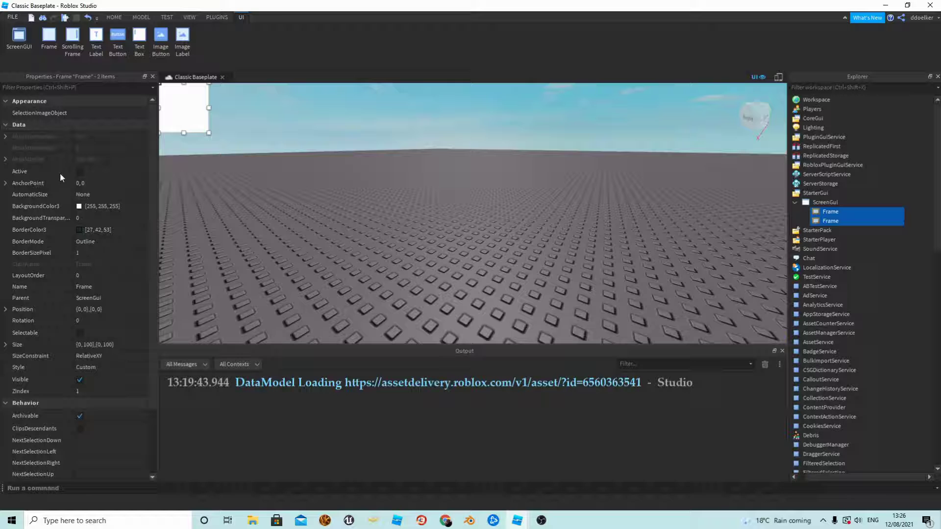
pyautogui.click(86, 181)
pyautogui.write('0')
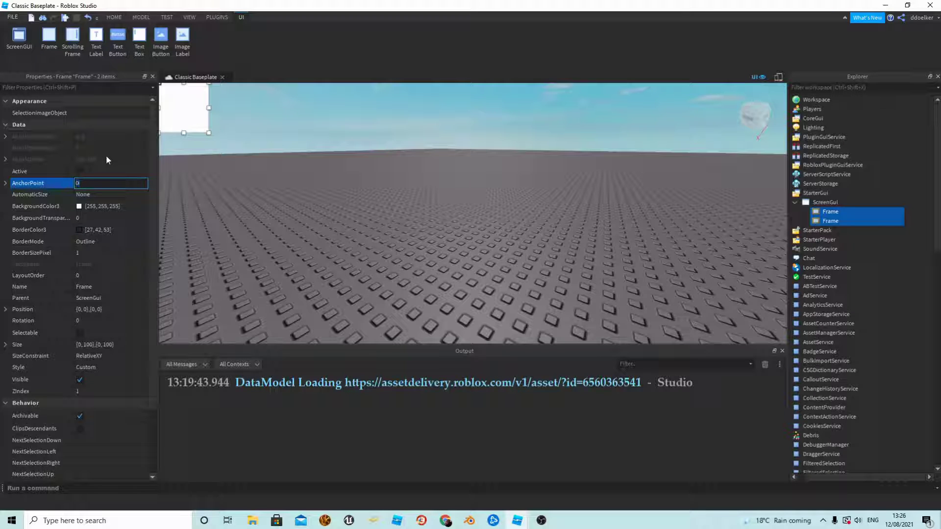
pyautogui.write('.5, 0.5')
pyautogui.press('Return')
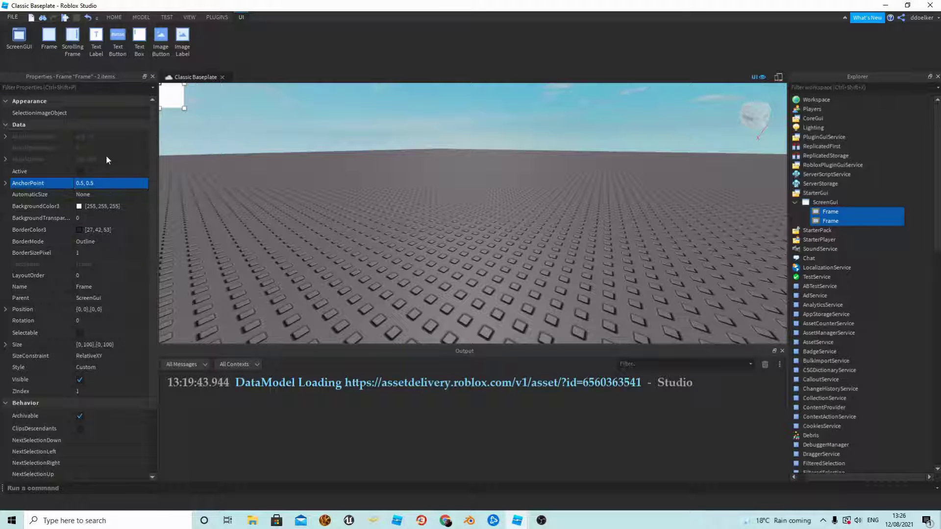
pyautogui.click(130, 309)
pyautogui.write('0.5')
pyautogui.write(', 0},{0.5, 0')
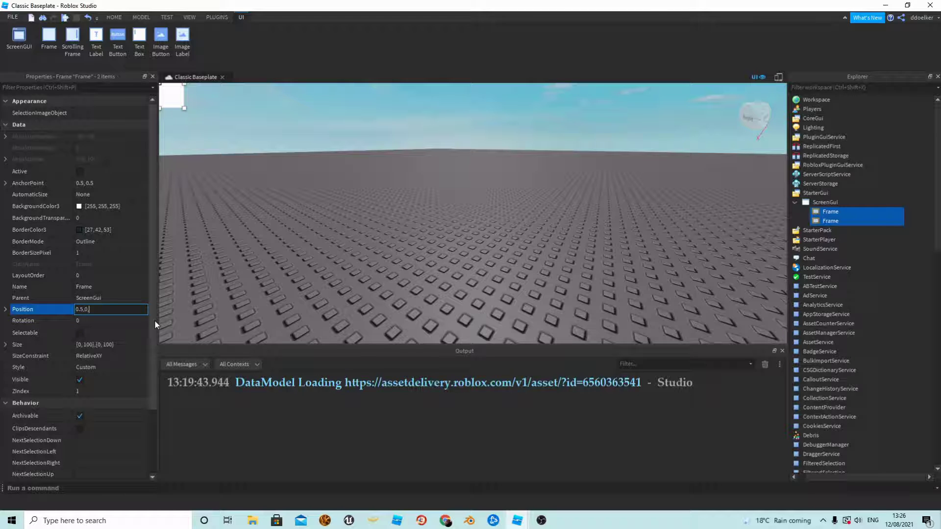
pyautogui.press('Return')
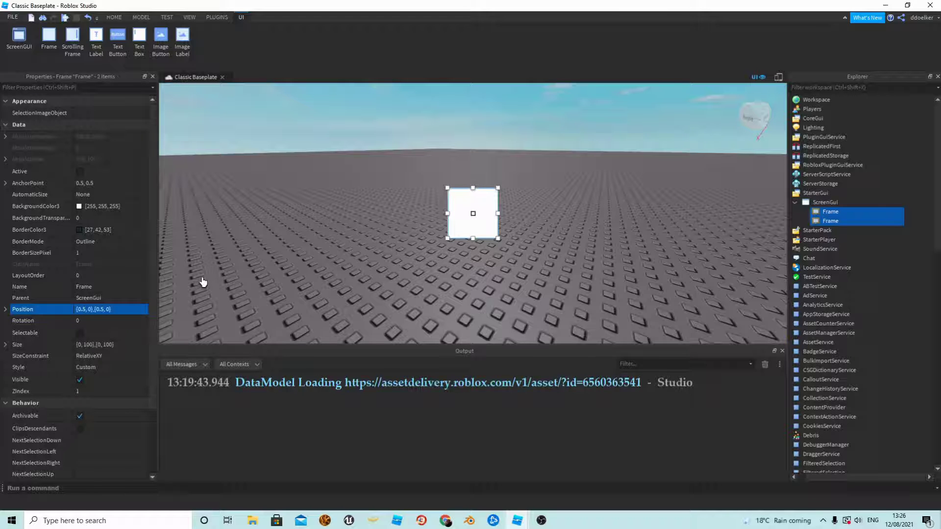
# Step: Colour the first Frame red (255,0,0) and the second Frame green (0,255,0)
pyautogui.click(819, 277)
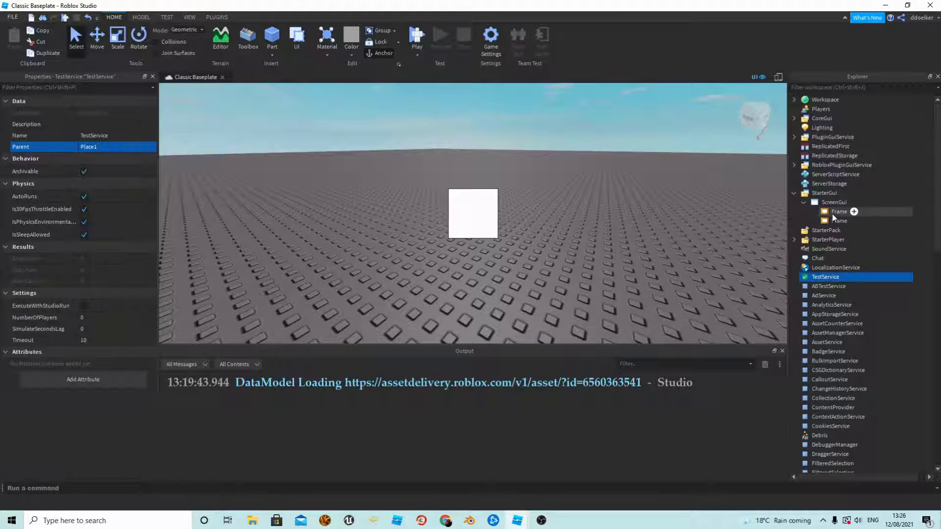
pyautogui.click(833, 212)
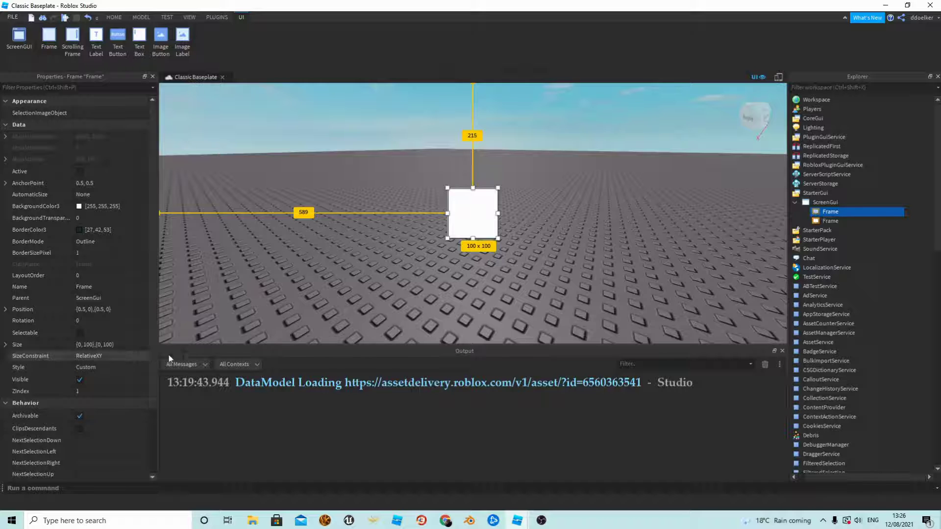
pyautogui.click(128, 205)
pyautogui.write('255,0,0')
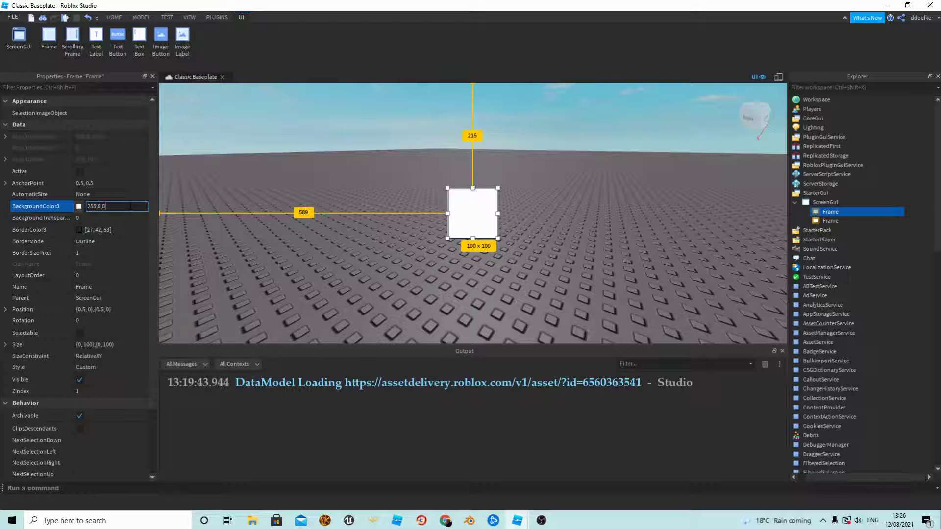
pyautogui.press('Return')
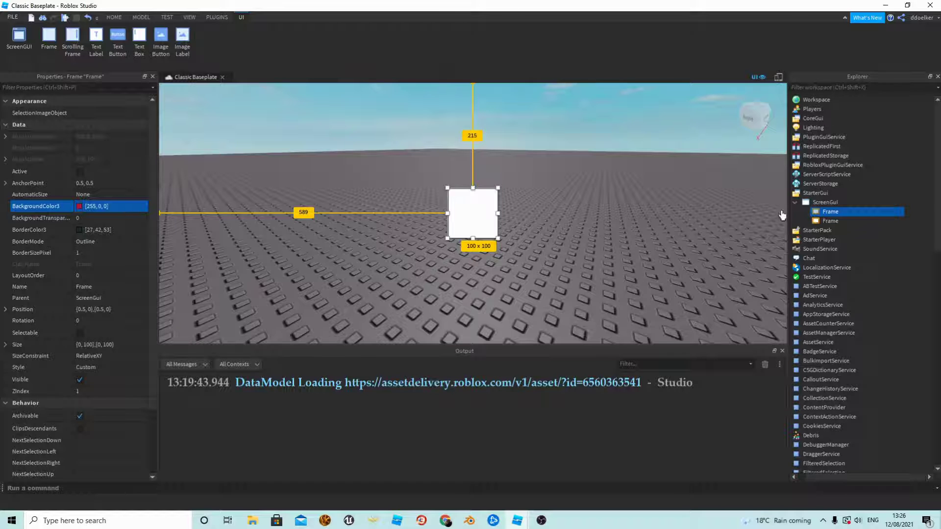
pyautogui.click(824, 221)
pyautogui.click(132, 206)
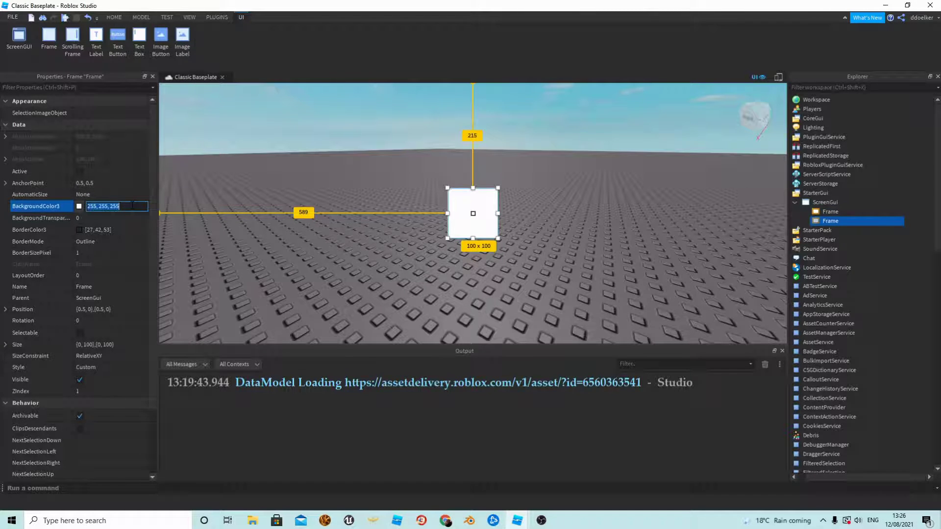
pyautogui.write('0, 255')
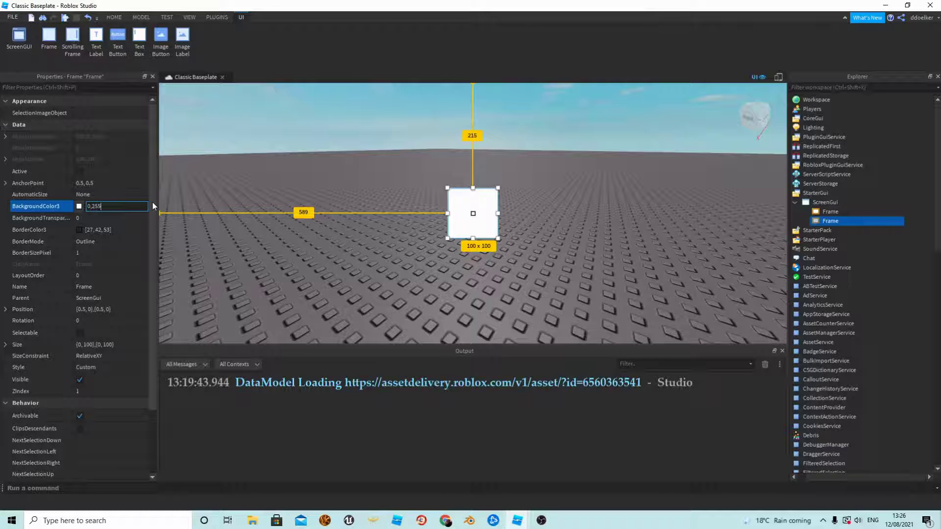
pyautogui.write(', 0')
pyautogui.press('Return')
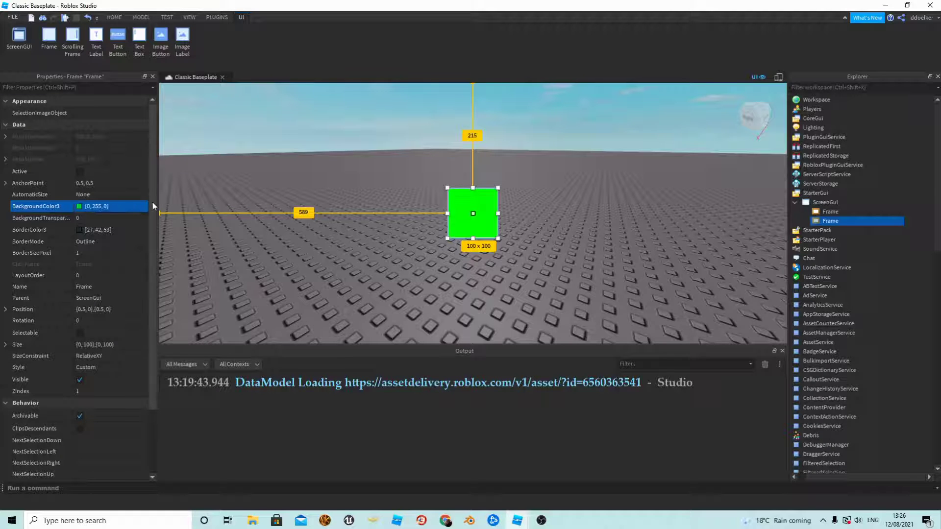
# Step: Resize the red Frame to {0.5,0},{0.5,0}
pyautogui.click(826, 213)
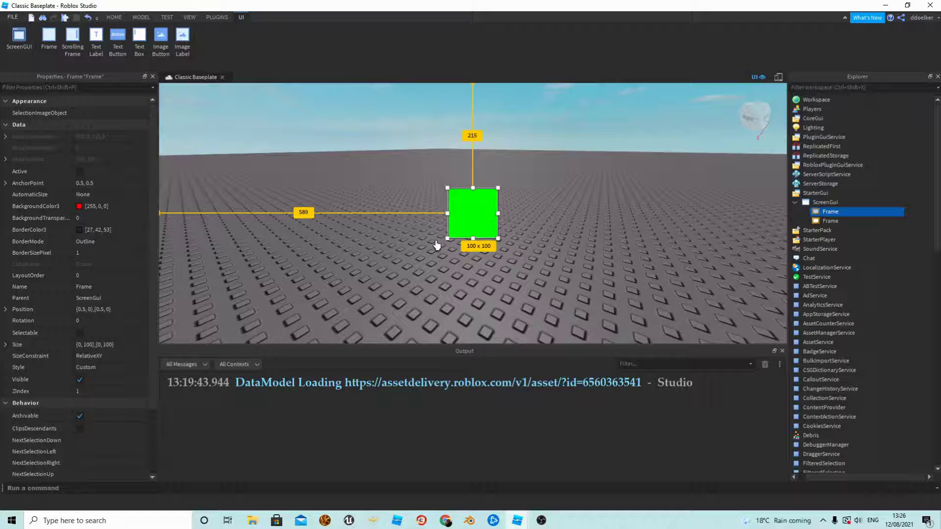
pyautogui.click(134, 344)
pyautogui.write('0.5,0,0.5,0')
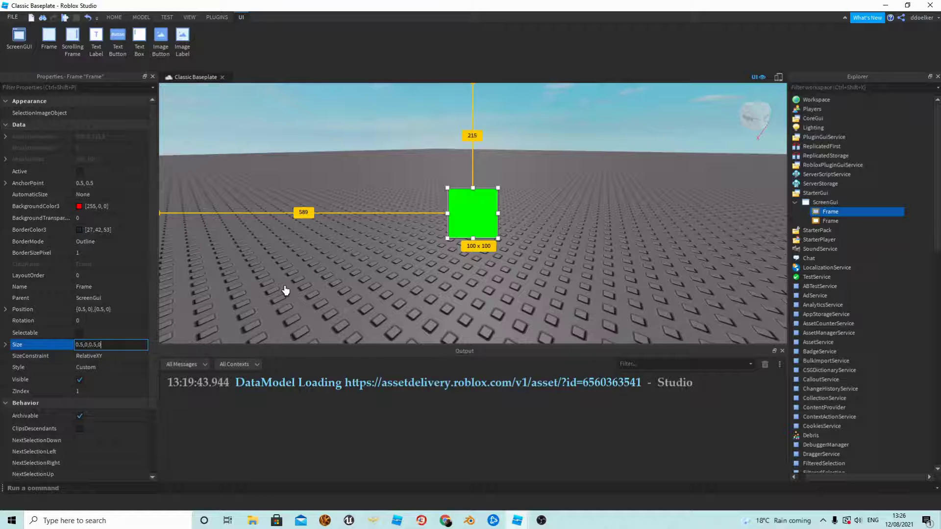
pyautogui.press('Return')
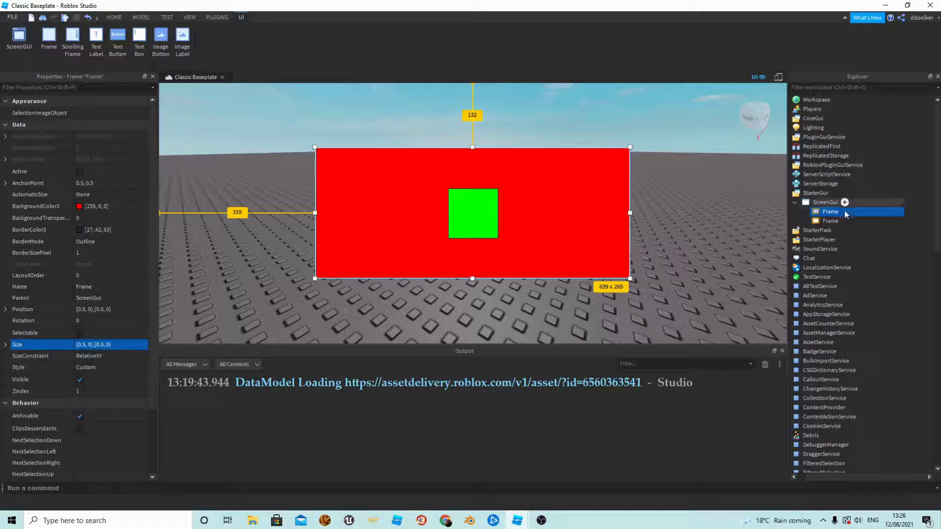
pyautogui.click(828, 221)
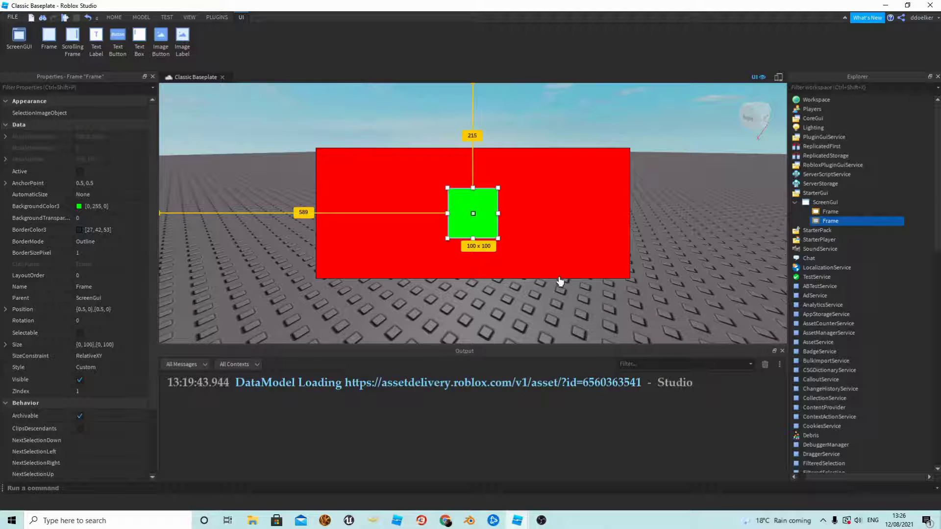
# Step: Set the red Frame's ZIndex to 2 so it fully hides the green square
pyautogui.click(830, 211)
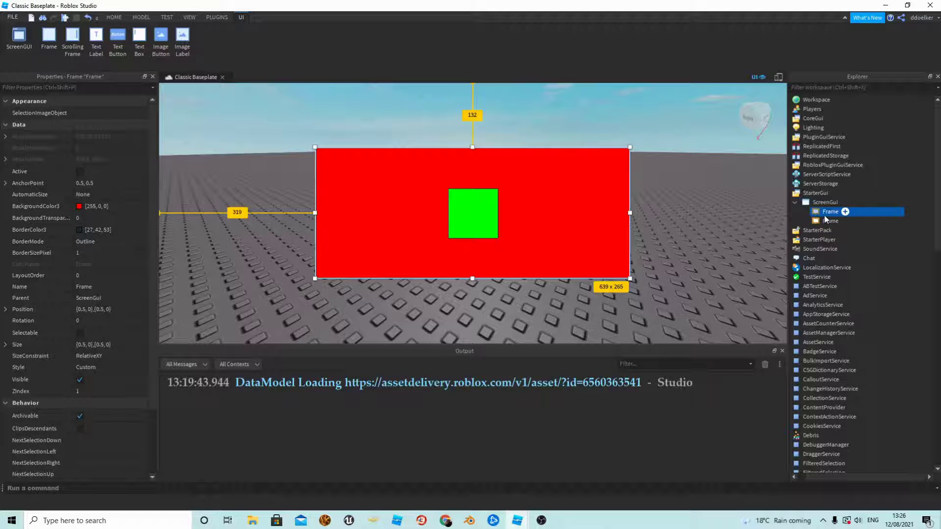
pyautogui.click(90, 392)
pyautogui.write('2')
pyautogui.press('Return')
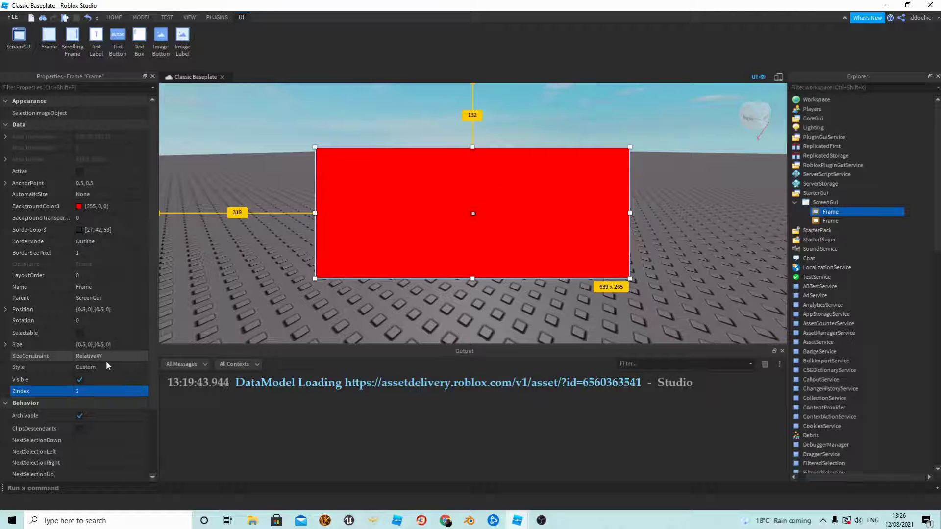
pyautogui.click(831, 221)
pyautogui.moveTo(674, 284); pyautogui.dragTo(681, 286, button='right')
pyautogui.click(454, 271)
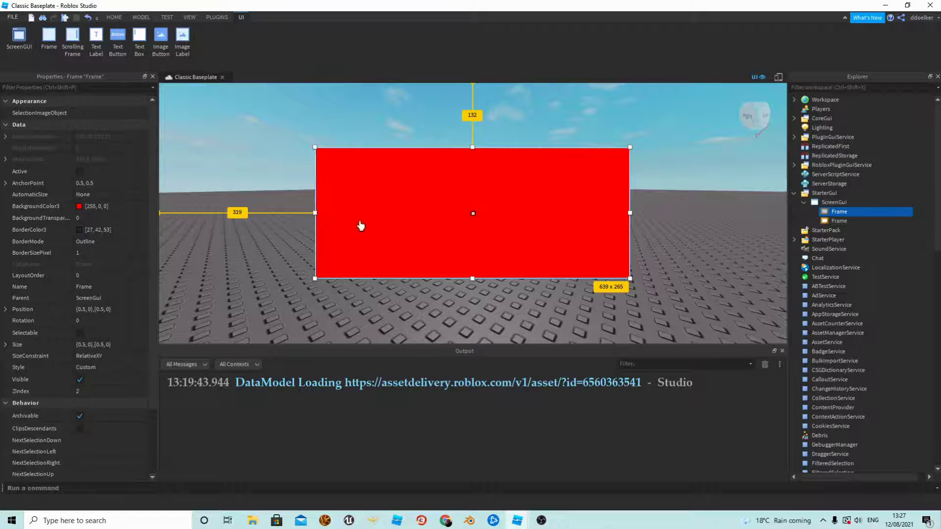
# Step: Check both Frames' ZIndex values, then drag the red Frame down-right so green peeks out
pyautogui.click(252, 129)
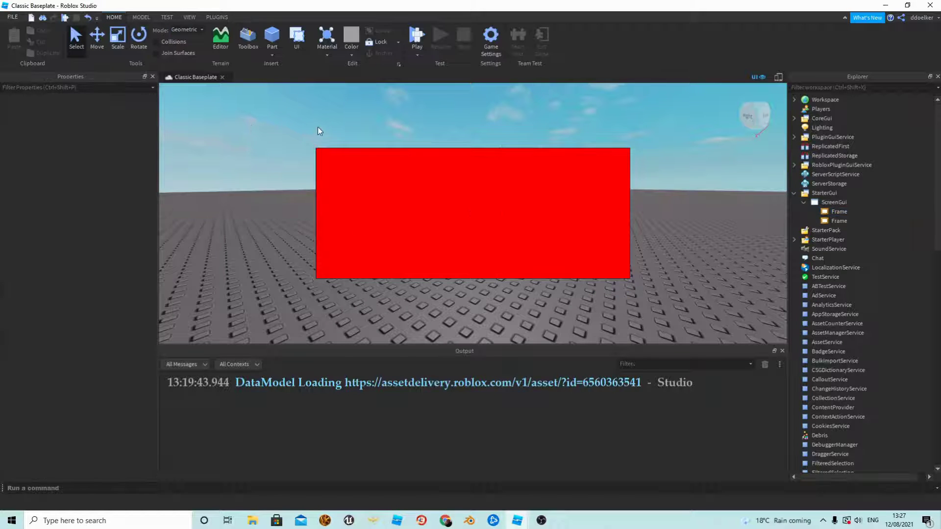
pyautogui.moveTo(317, 127); pyautogui.dragTo(397, 238)
pyautogui.moveTo(432, 160); pyautogui.dragTo(488, 270)
pyautogui.moveTo(678, 236); pyautogui.dragTo(681, 236, button='right')
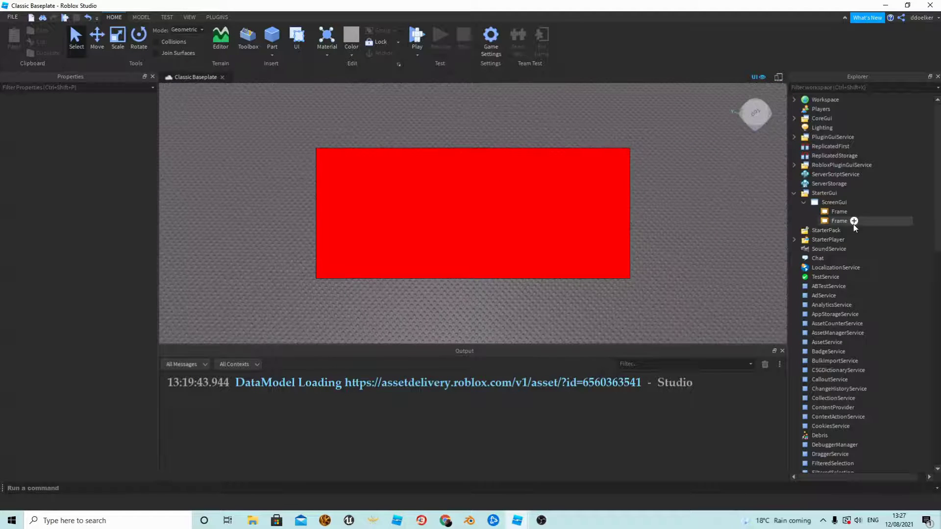
pyautogui.click(837, 212)
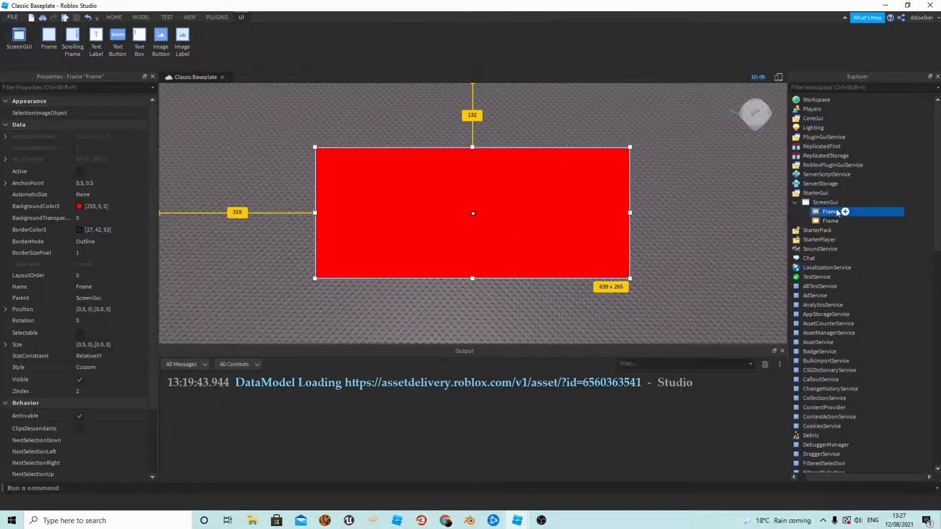
pyautogui.moveTo(651, 231); pyautogui.dragTo(716, 206, button='right')
pyautogui.click(107, 392)
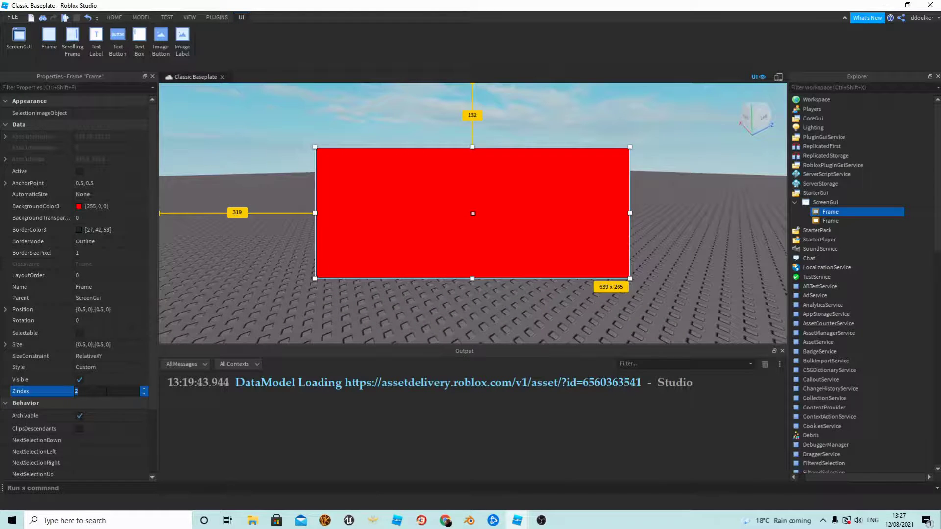
pyautogui.moveTo(260, 342); pyautogui.dragTo(264, 345, button='right')
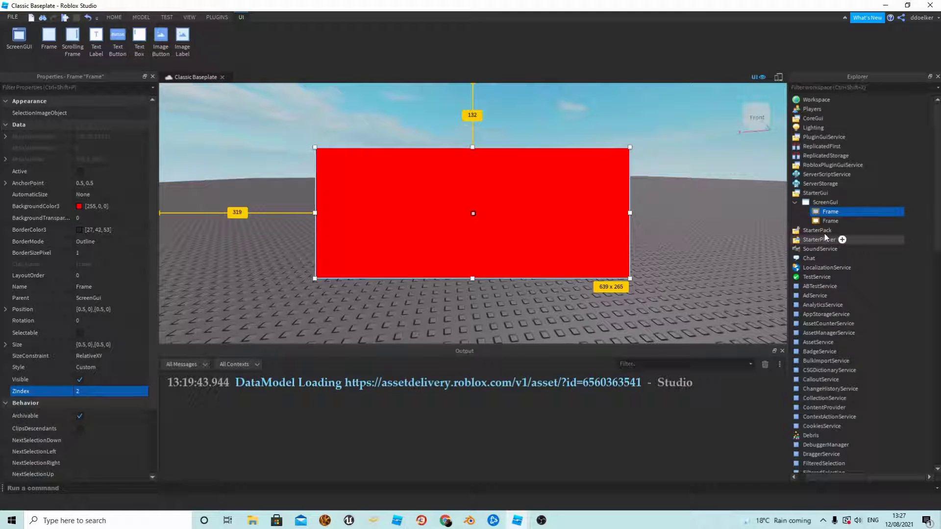
pyautogui.click(826, 222)
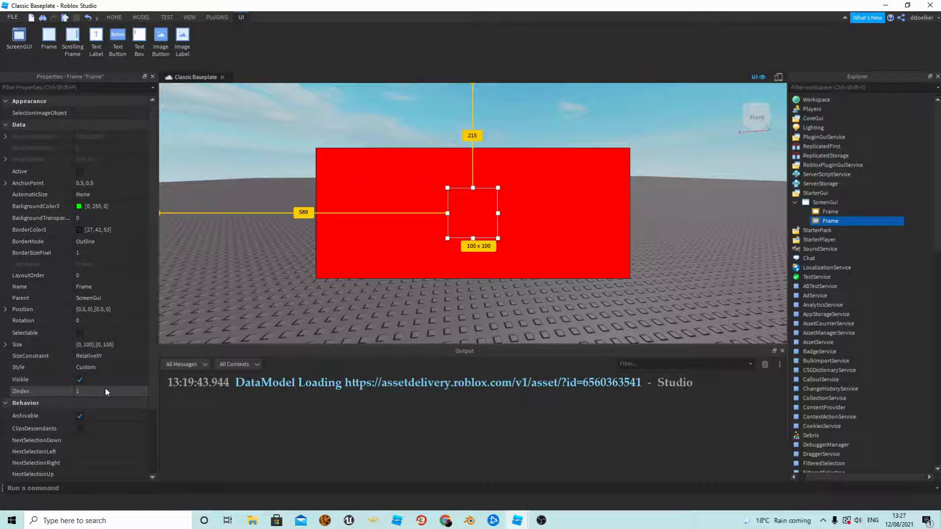
pyautogui.click(834, 212)
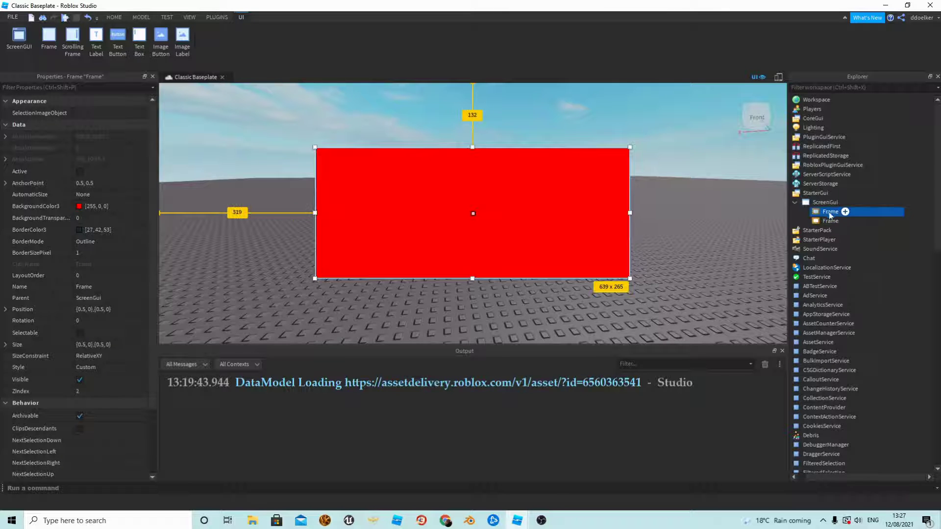
pyautogui.moveTo(552, 226)
pyautogui.mouseDown()
pyautogui.moveTo(635, 285)
pyautogui.moveTo(580, 269)
pyautogui.moveTo(566, 224)
pyautogui.mouseUp()
# Step: Undo the red Frame's move and set the green Frame's ZIndex to 3
pyautogui.hotkey('ctrl', 'z')
pyautogui.hotkey('ctrl', 'z')
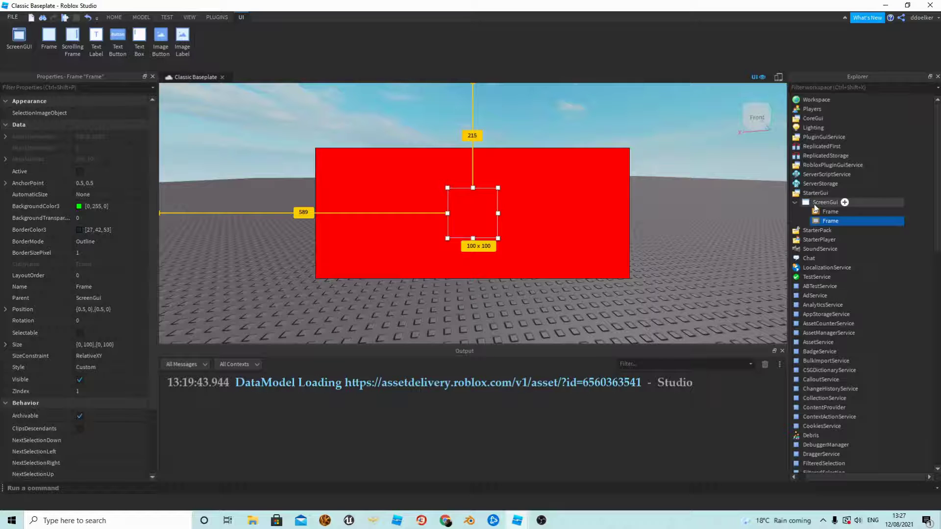
pyautogui.click(100, 391)
pyautogui.write('3')
pyautogui.press('Return')
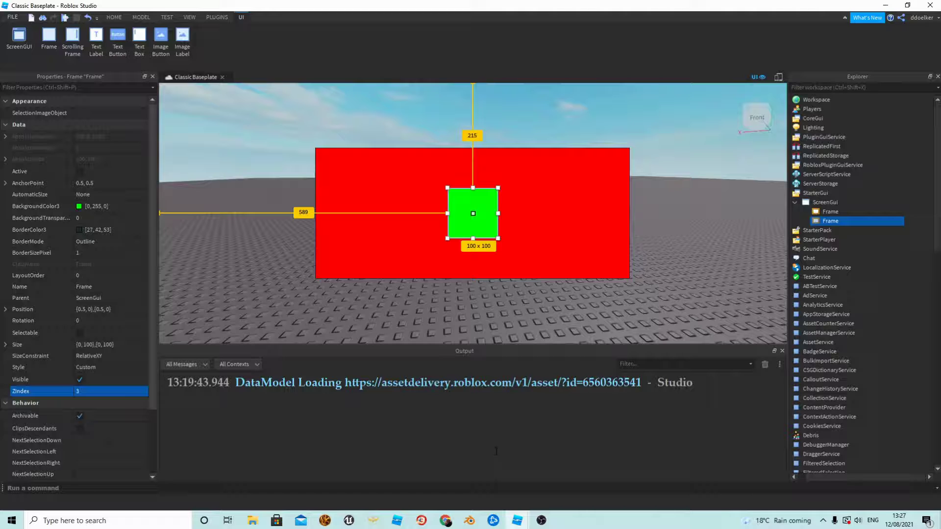
pyautogui.click(825, 210)
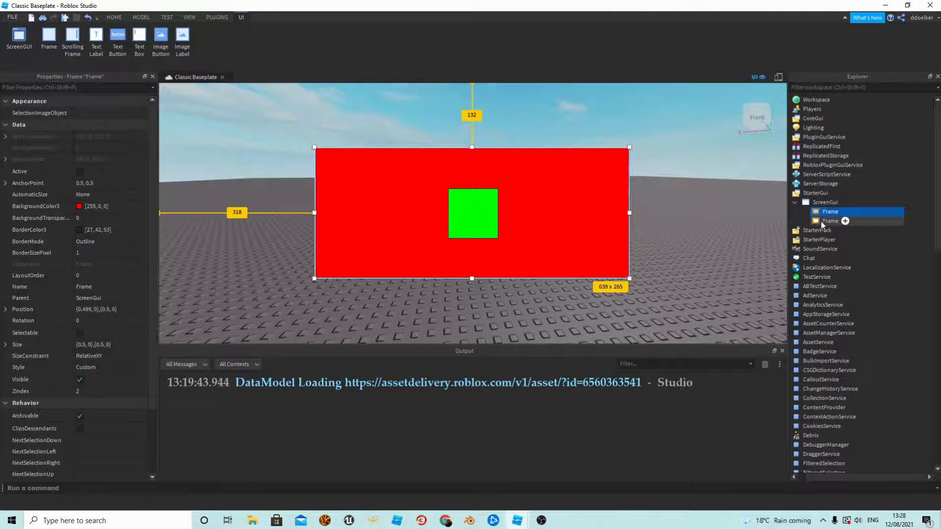
pyautogui.click(830, 221)
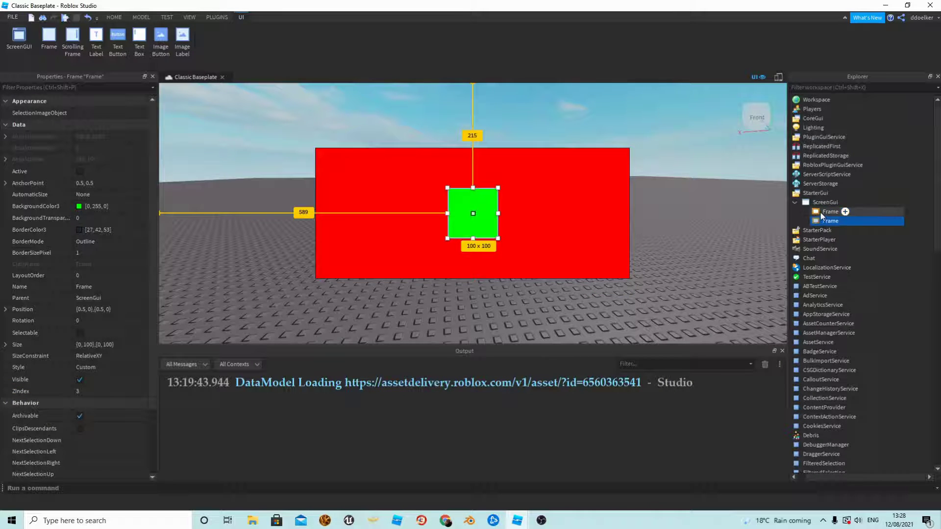
pyautogui.click(816, 210)
pyautogui.click(733, 208)
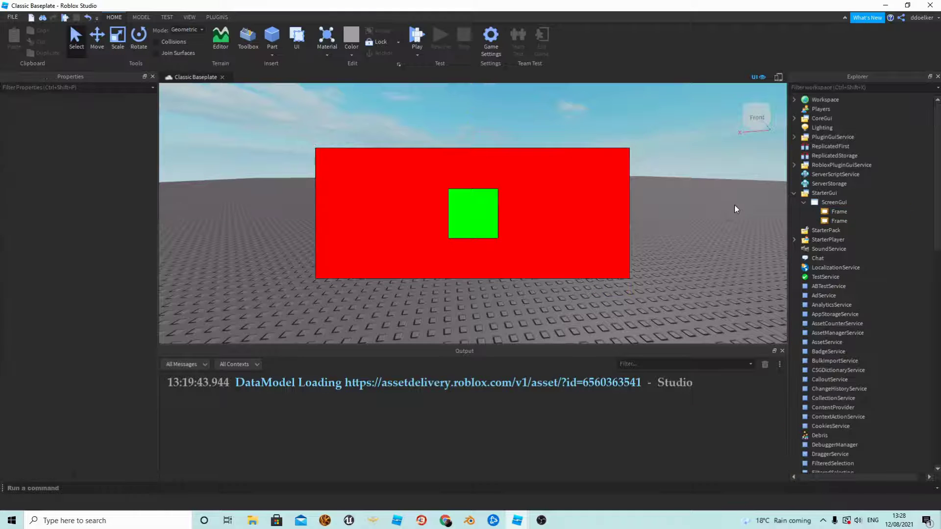
pyautogui.moveTo(716, 113); pyautogui.dragTo(230, 316)
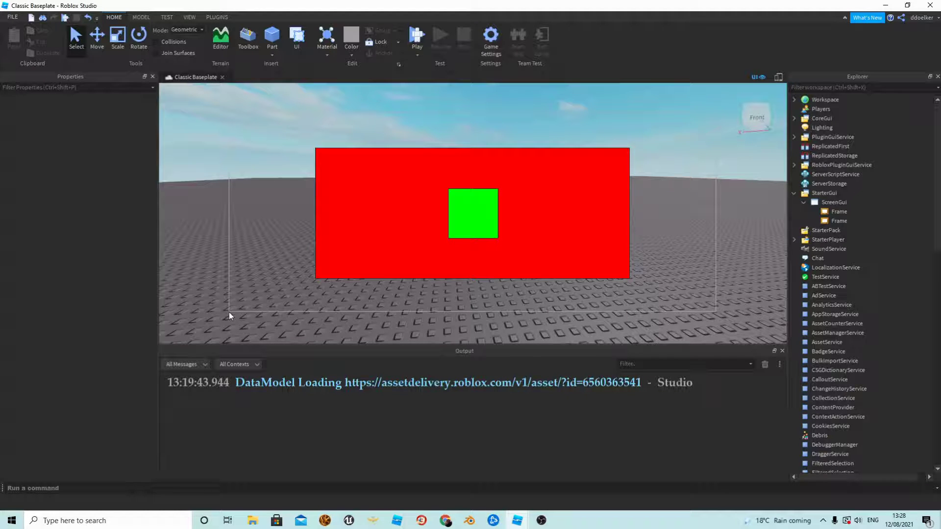
pyautogui.moveTo(229, 312); pyautogui.dragTo(229, 313)
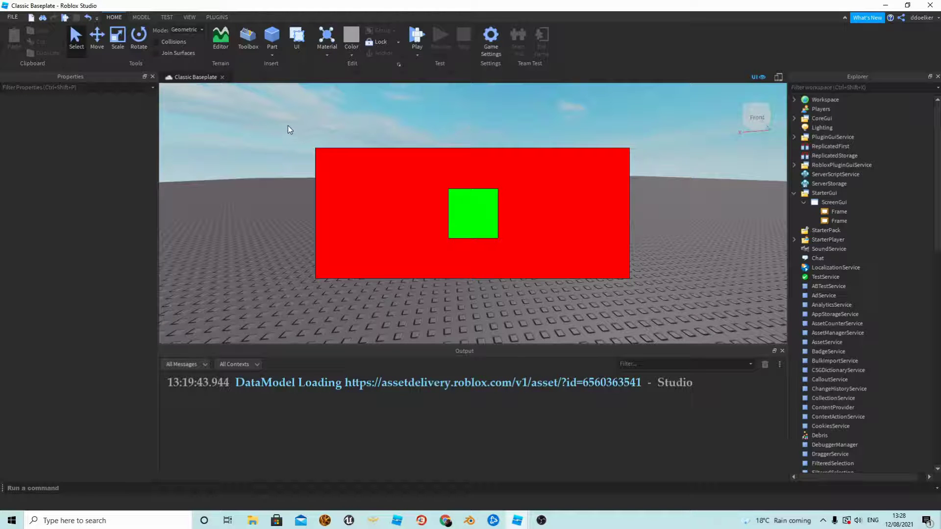
pyautogui.moveTo(287, 126); pyautogui.dragTo(656, 299)
pyautogui.click(826, 221)
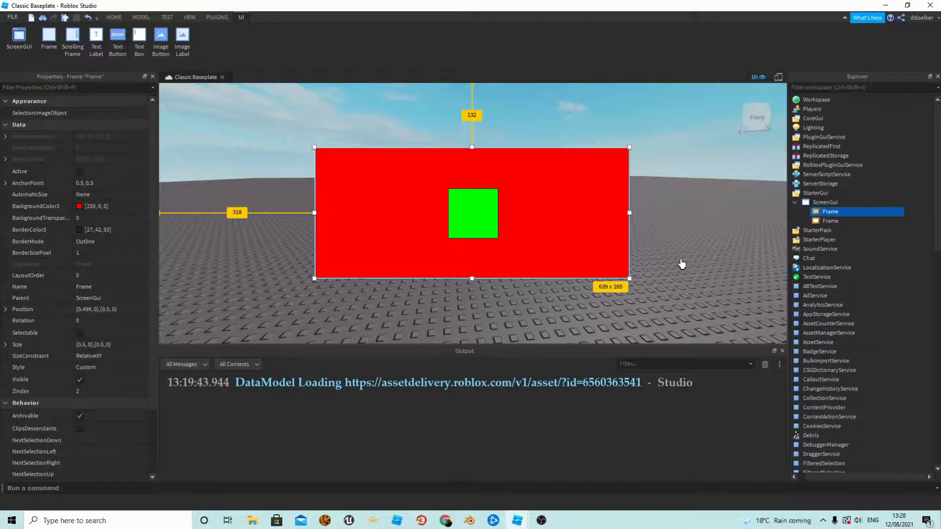
# Step: Set the green Frame's ZIndex to 999999999 and check the red Frame's ZIndex
pyautogui.click(830, 221)
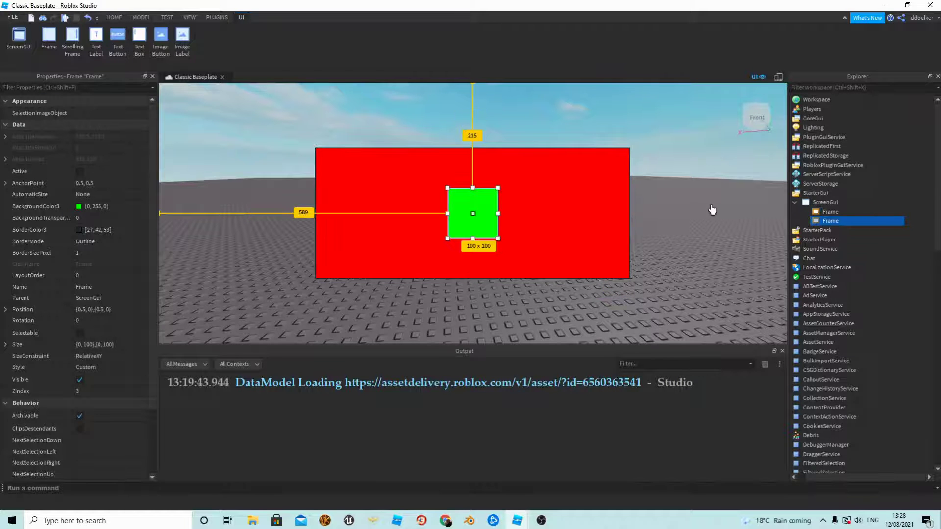
pyautogui.moveTo(713, 210); pyautogui.dragTo(720, 184, button='right')
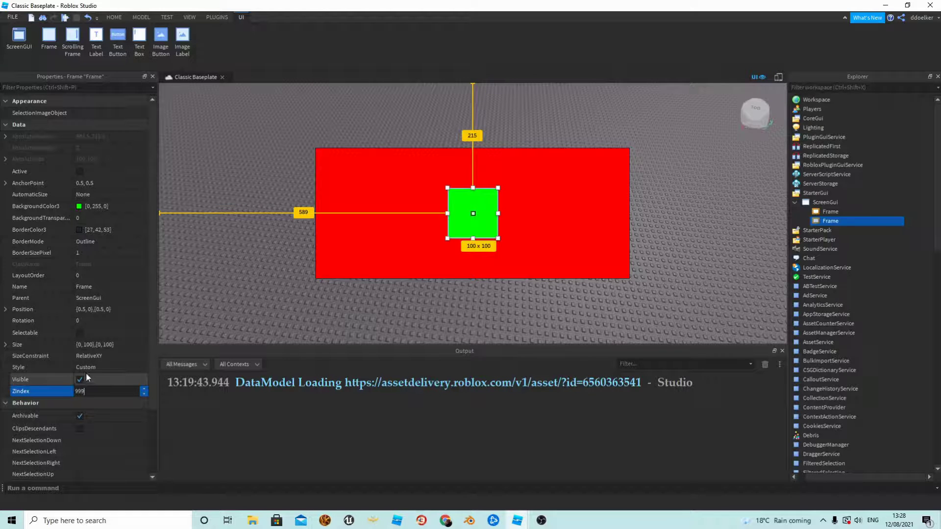
pyautogui.write('999999')
pyautogui.press('Return')
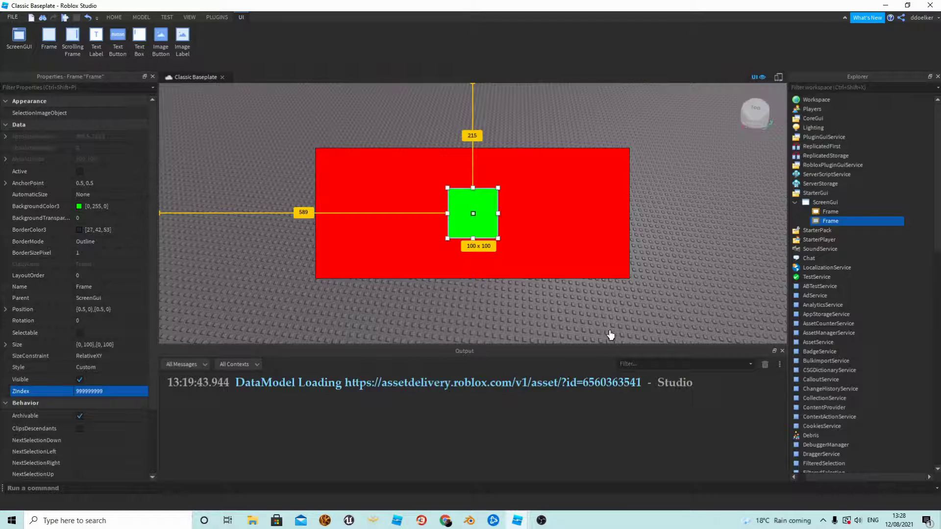
pyautogui.click(830, 212)
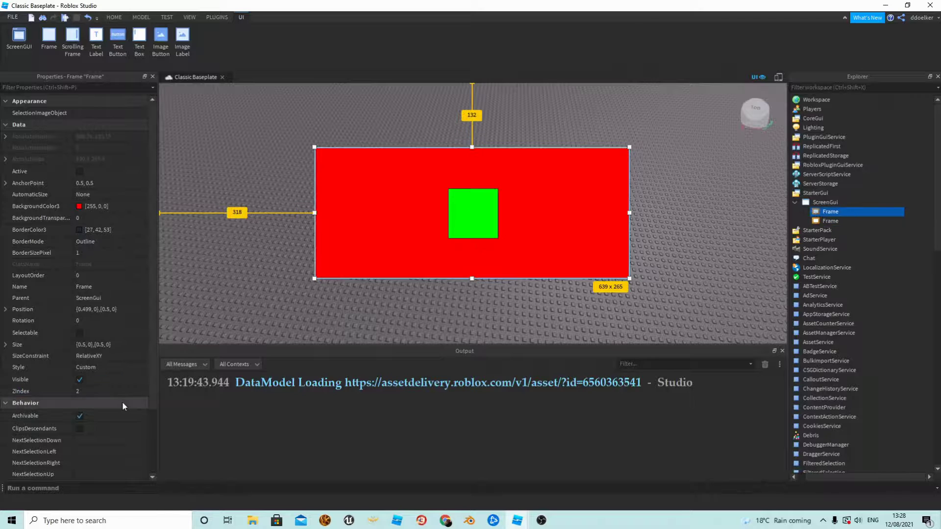
pyautogui.click(140, 392)
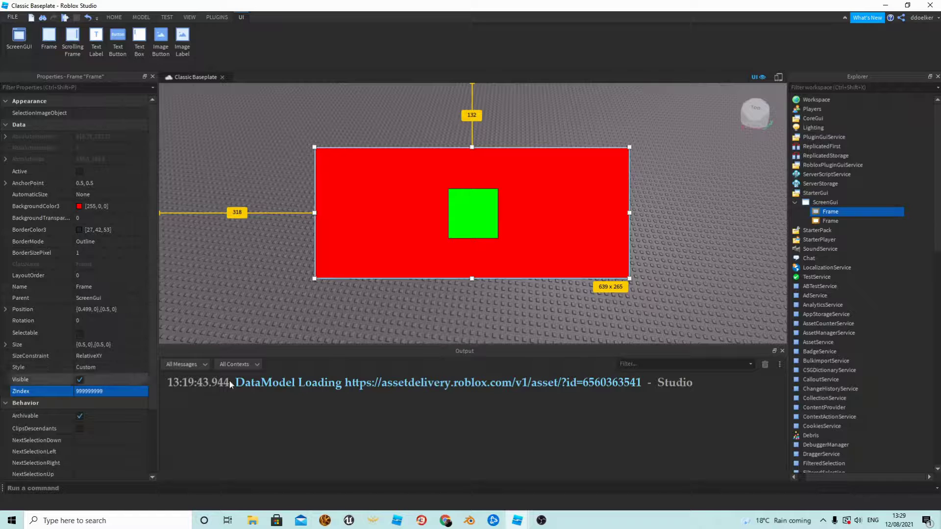
# Step: Change the green Frame's ZIndex to 99999999
pyautogui.click(830, 222)
pyautogui.click(89, 391)
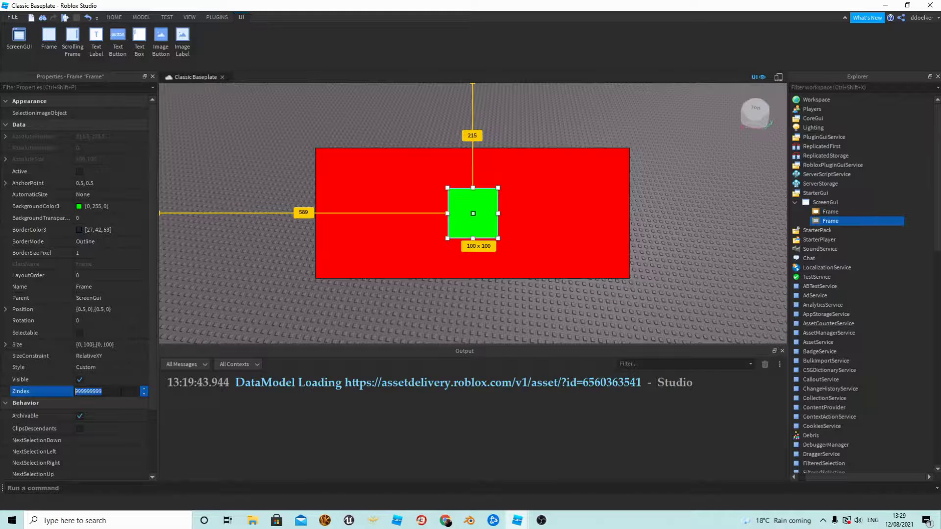
pyautogui.press('Return')
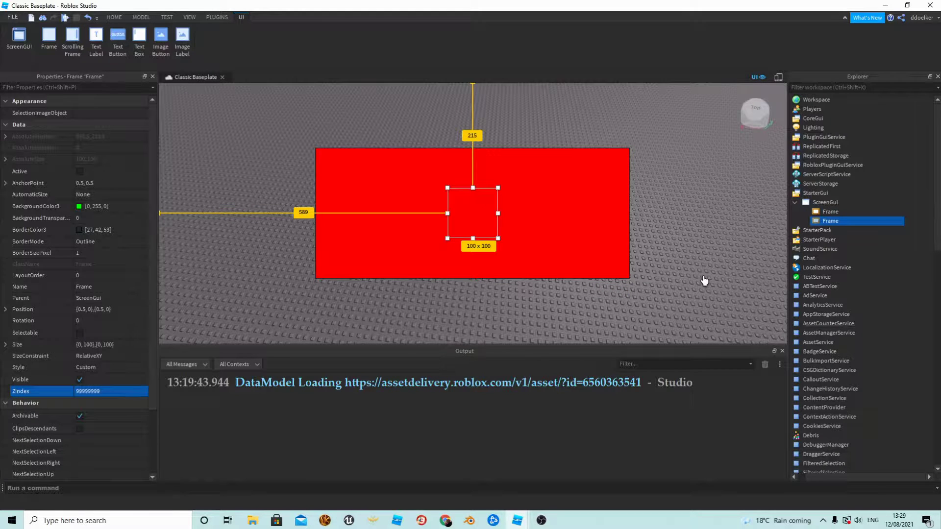
pyautogui.moveTo(665, 298); pyautogui.dragTo(647, 287, button='right')
pyautogui.click(193, 89)
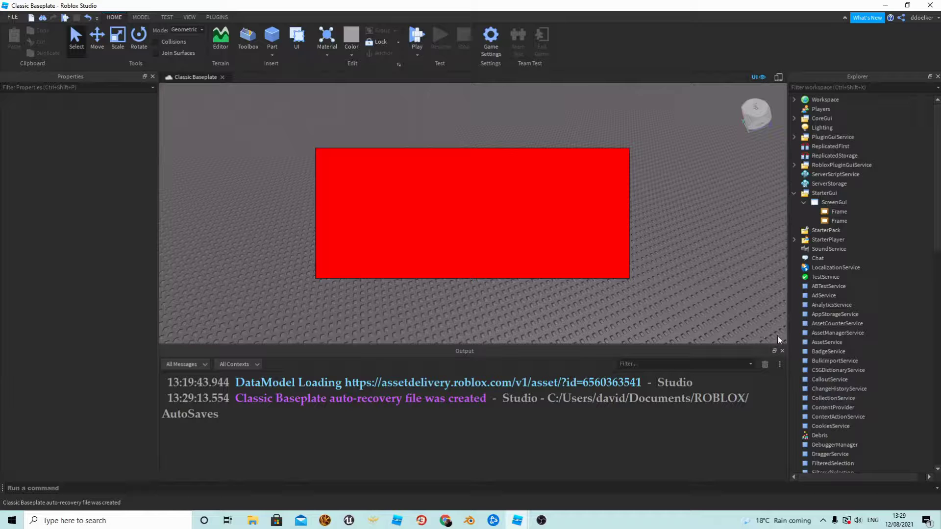
pyautogui.moveTo(785, 341); pyautogui.dragTo(444, 206)
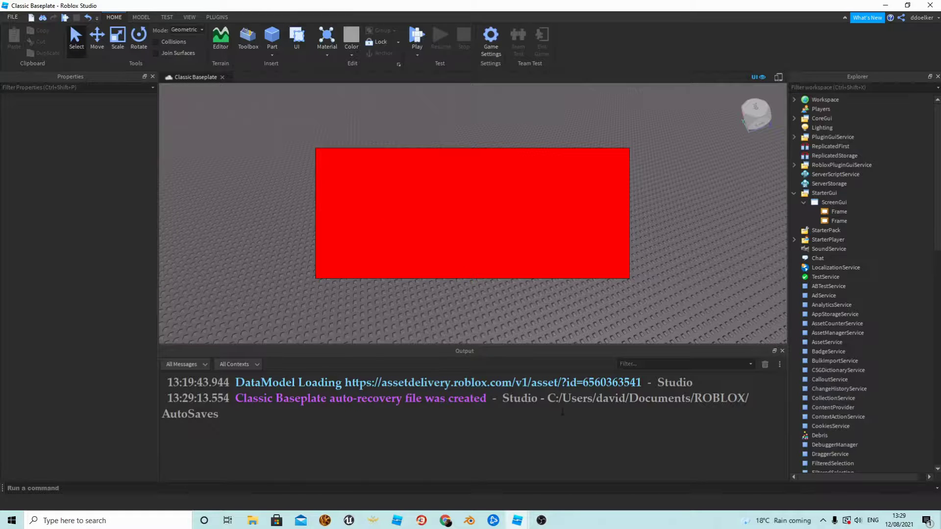